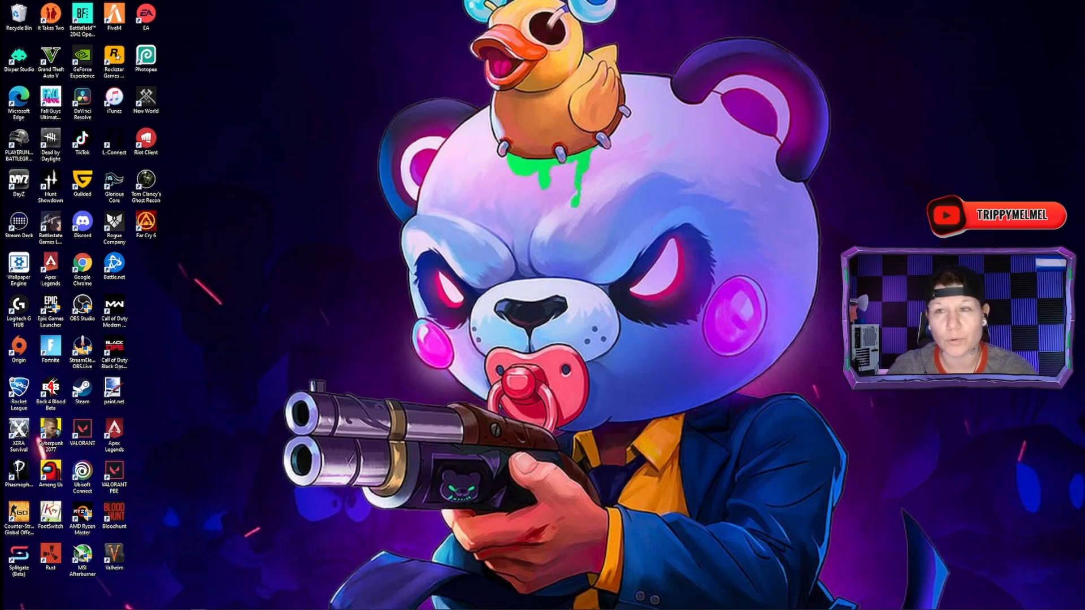
Open the OBS settings and review the General options, from output and source snapping to preview and importers
left_click_drag(687, 0, 571, 33)
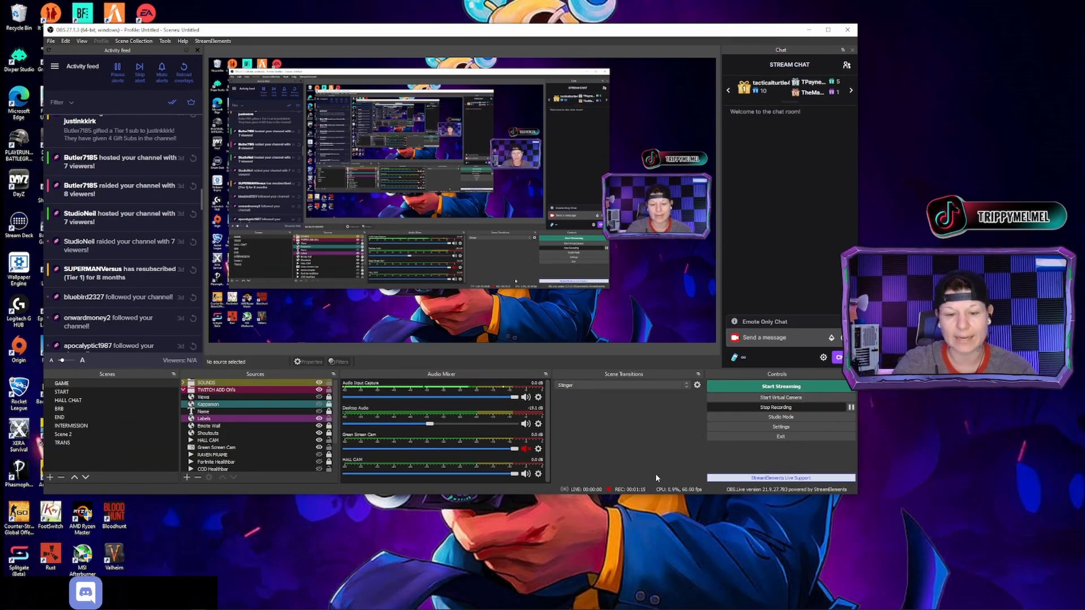
left_click(786, 430)
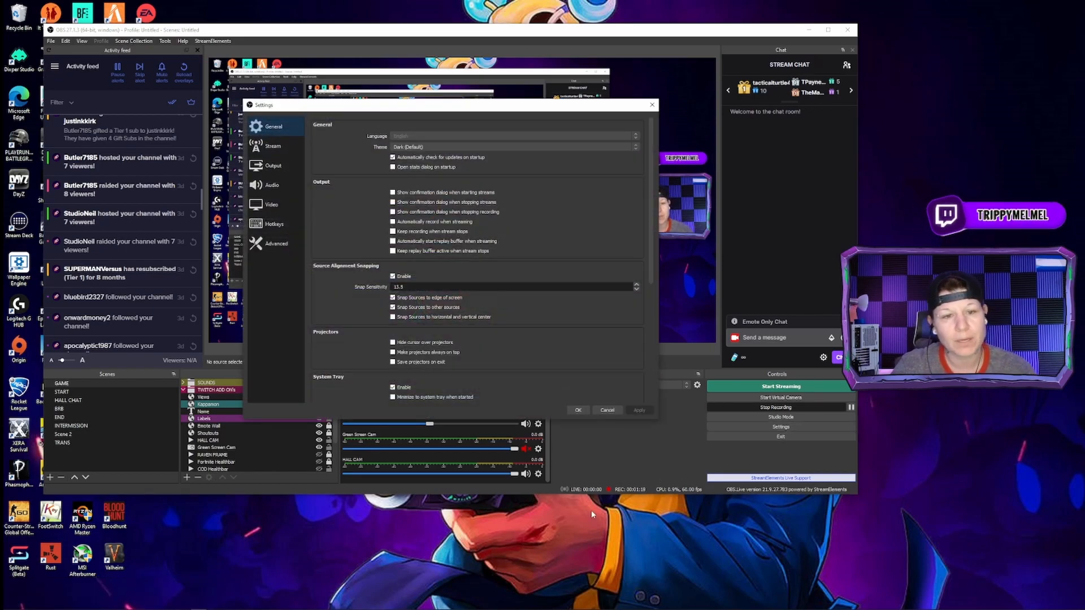
left_click_drag(561, 113, 467, 104)
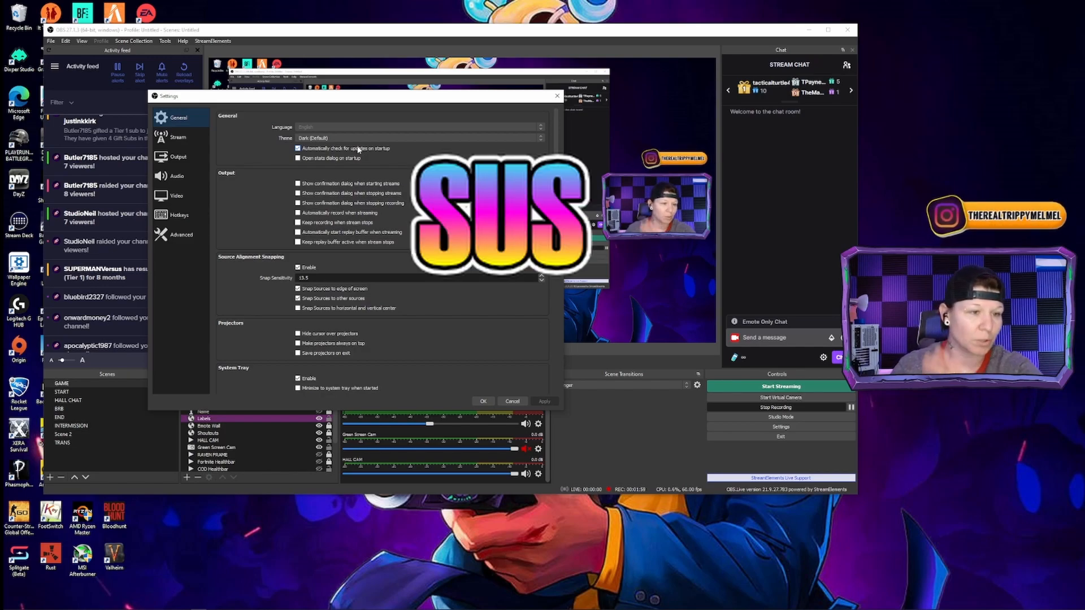
scroll(256, 335, "down", 1)
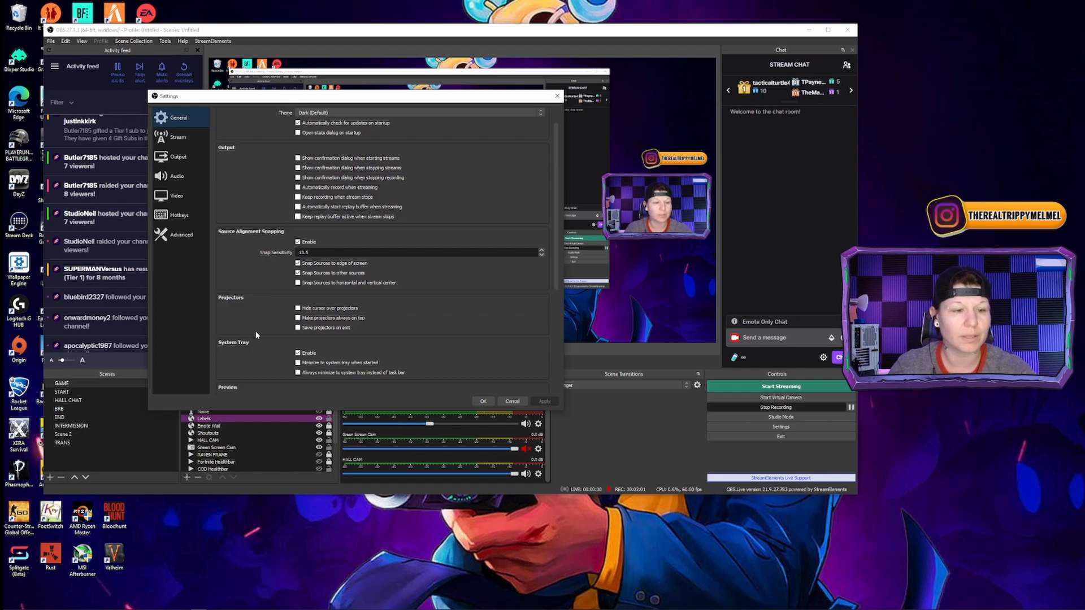
scroll(266, 321, "down", 3)
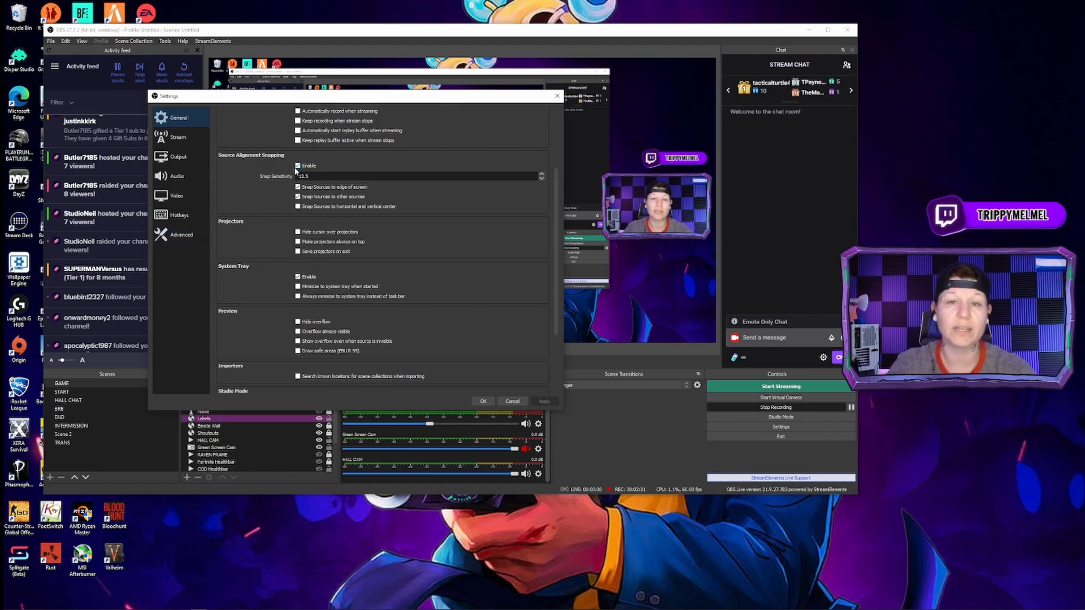
In the Twitch stream settings, check the chat add-on choices, then enable ignoring streaming service setting recommendations, accept the override and apply it
left_click(185, 142)
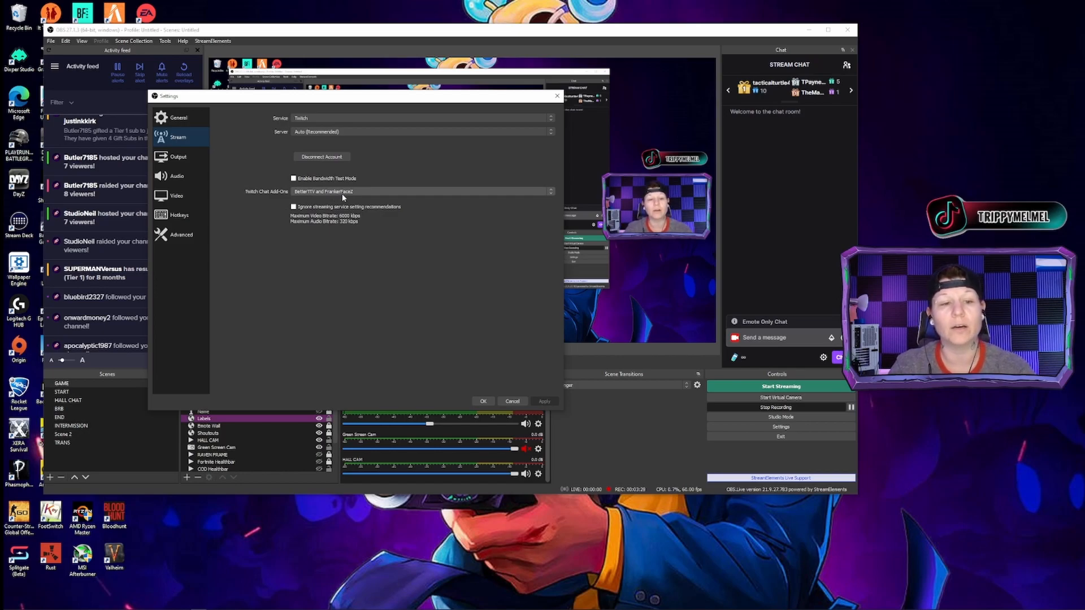
left_click(408, 192)
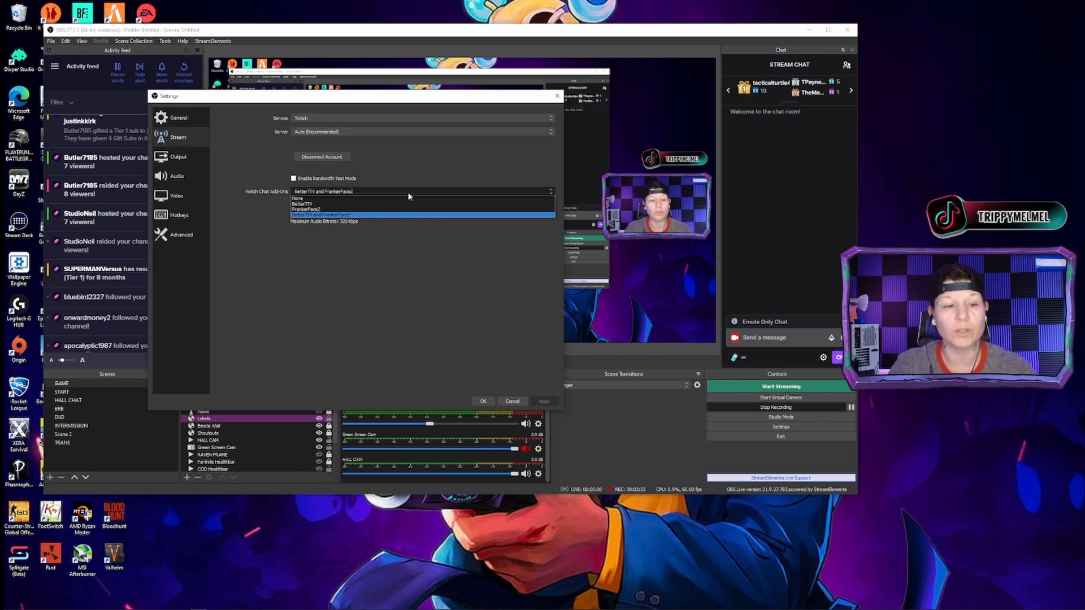
left_click(408, 194)
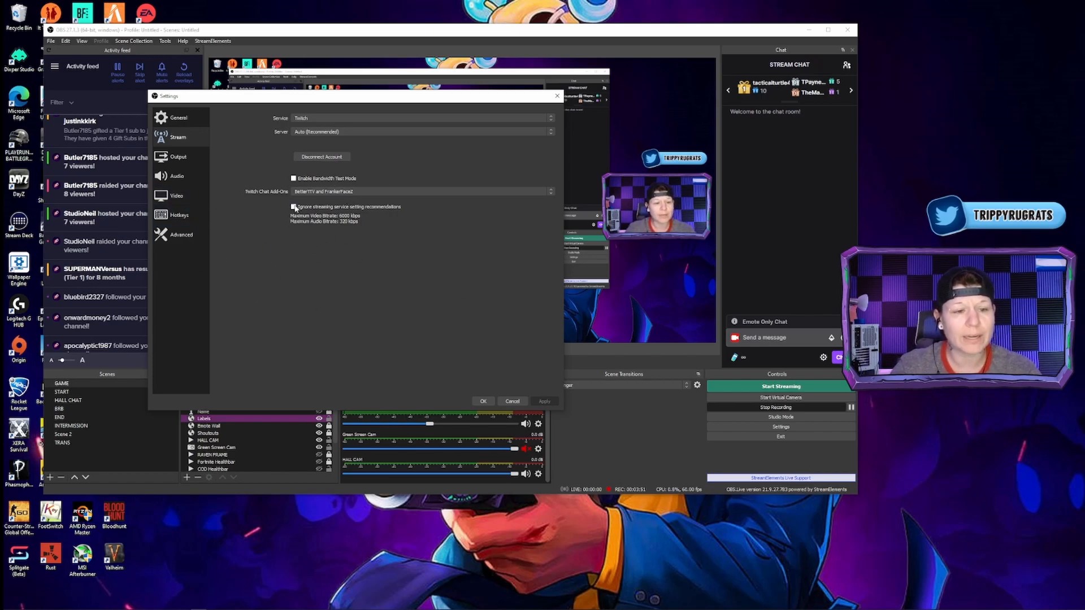
left_click(294, 207)
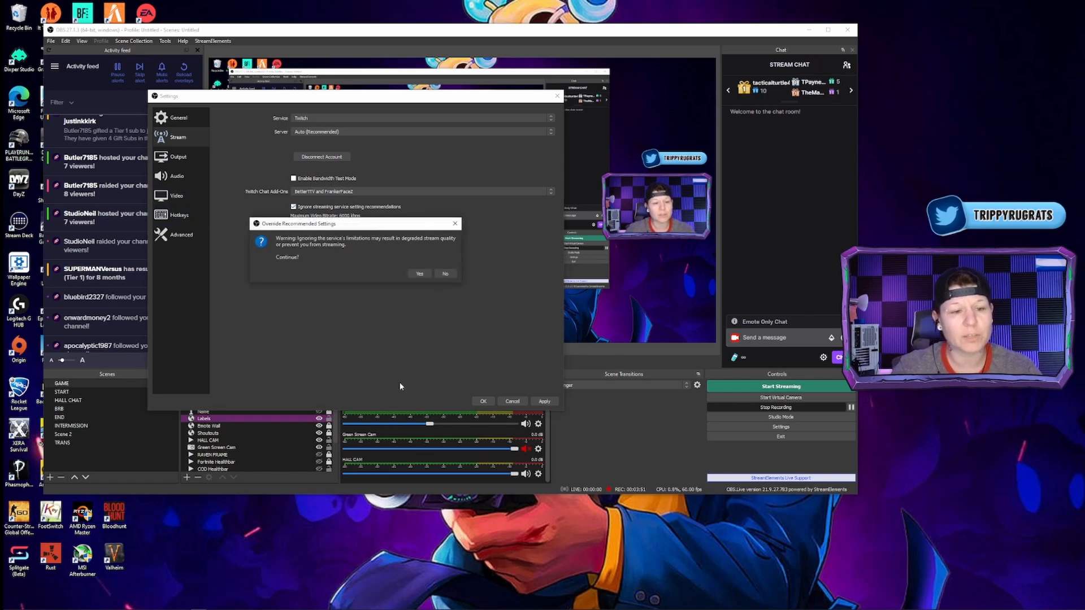
left_click(421, 275)
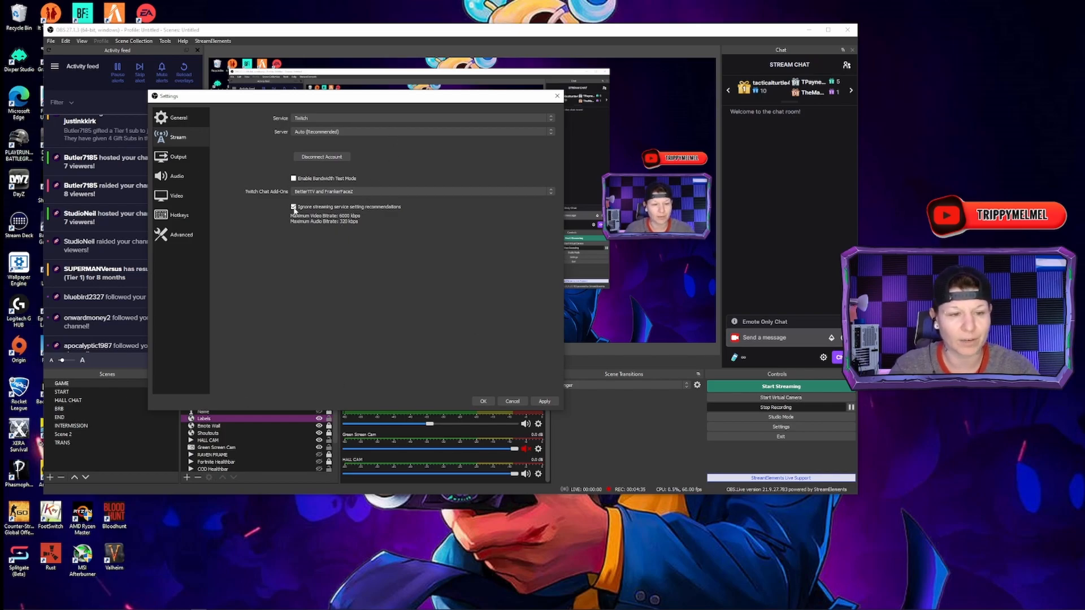
left_click(544, 401)
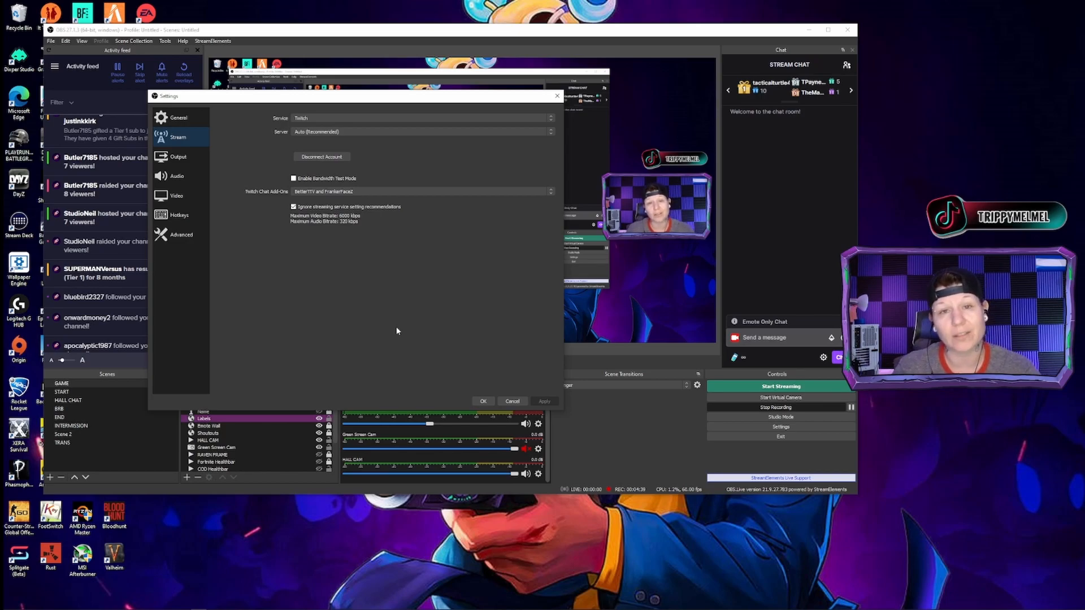
Examine the streaming and recording output settings, including the available rate control modes for recording
left_click(177, 158)
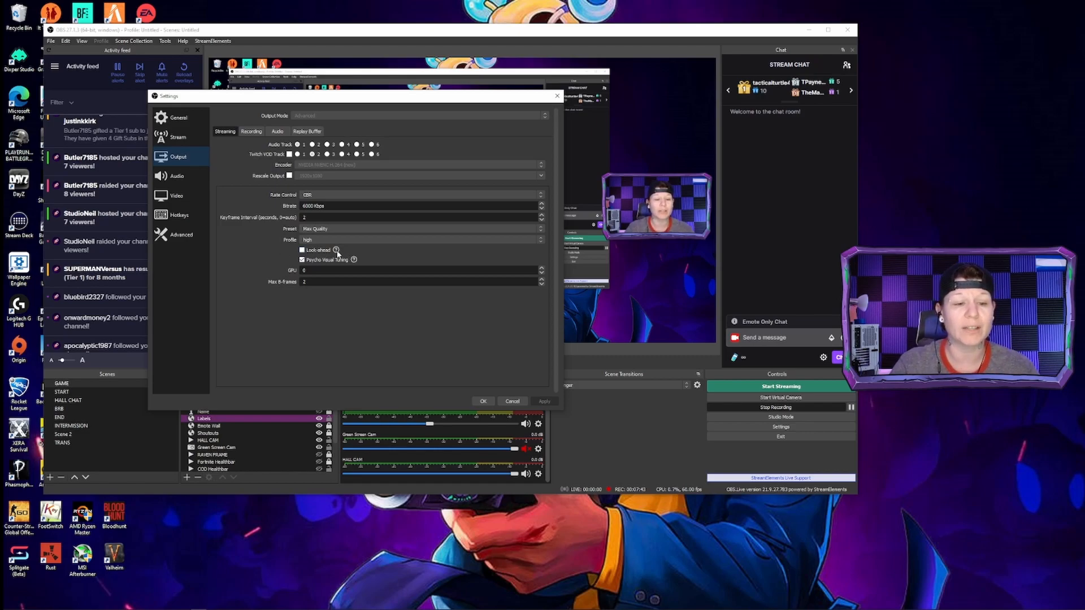
mouse_move(337, 253)
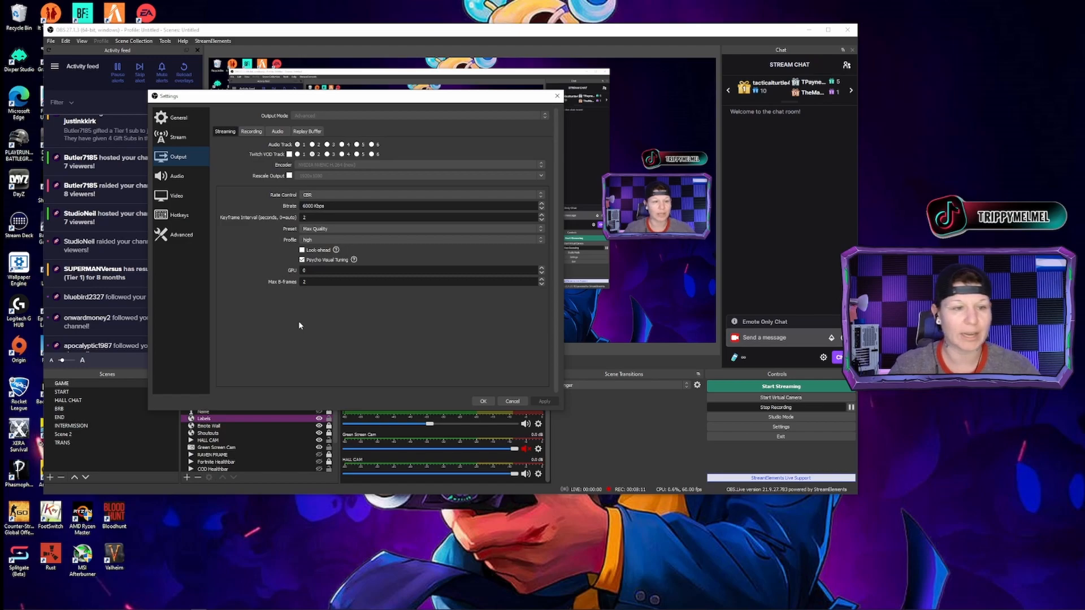
left_click(252, 131)
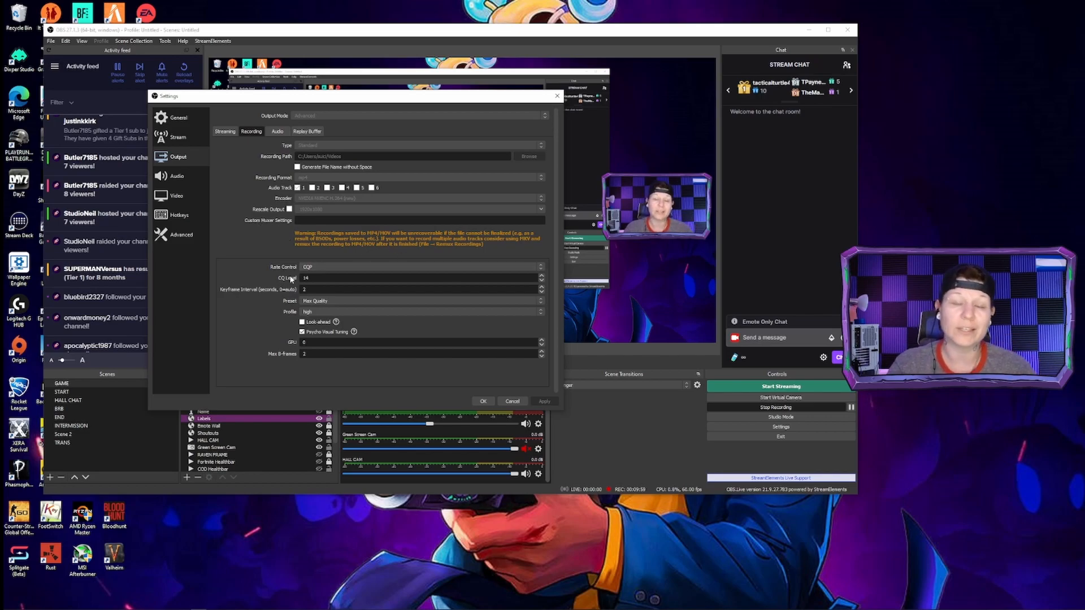
left_click(330, 268)
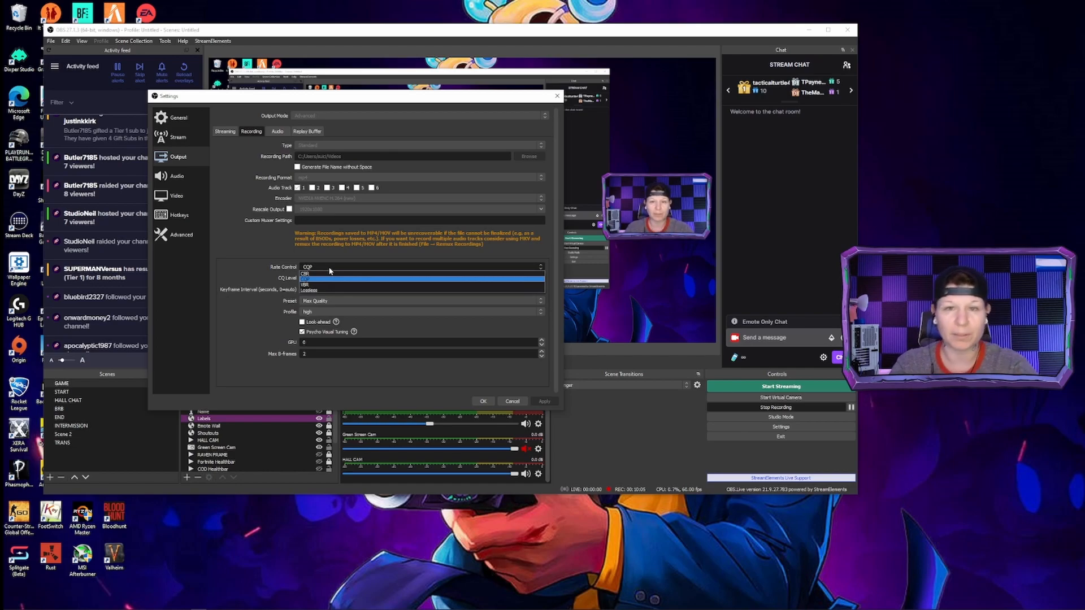
left_click(244, 239)
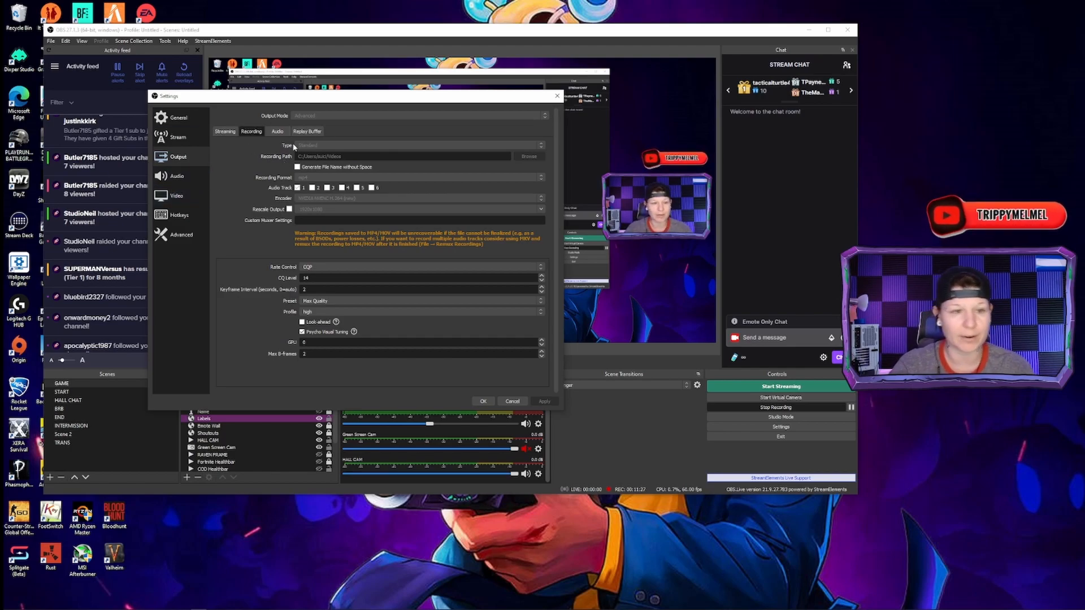
Check the output audio track bitrates and the replay buffer option
left_click(278, 132)
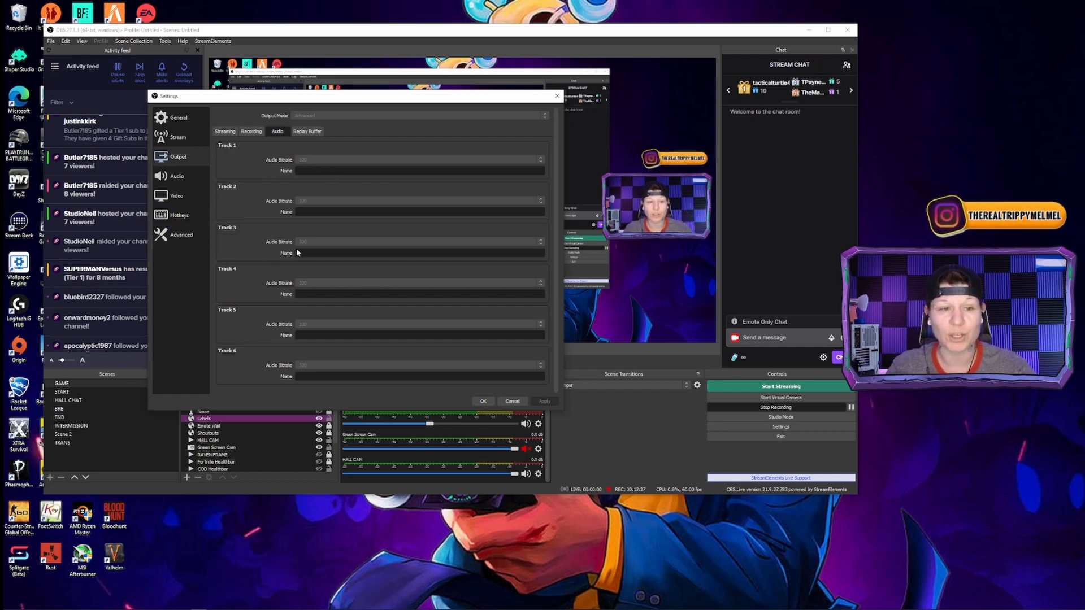
left_click(306, 131)
left_click(278, 131)
left_click(307, 131)
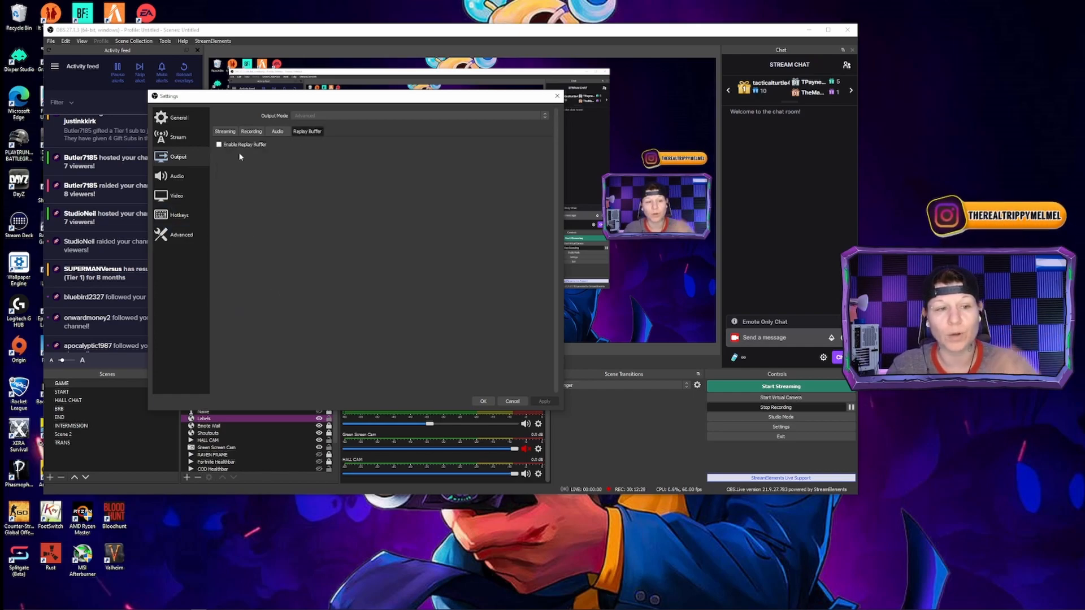
Review the global audio devices and advanced audio options, the video resolution settings, and the hotkey list
left_click(175, 175)
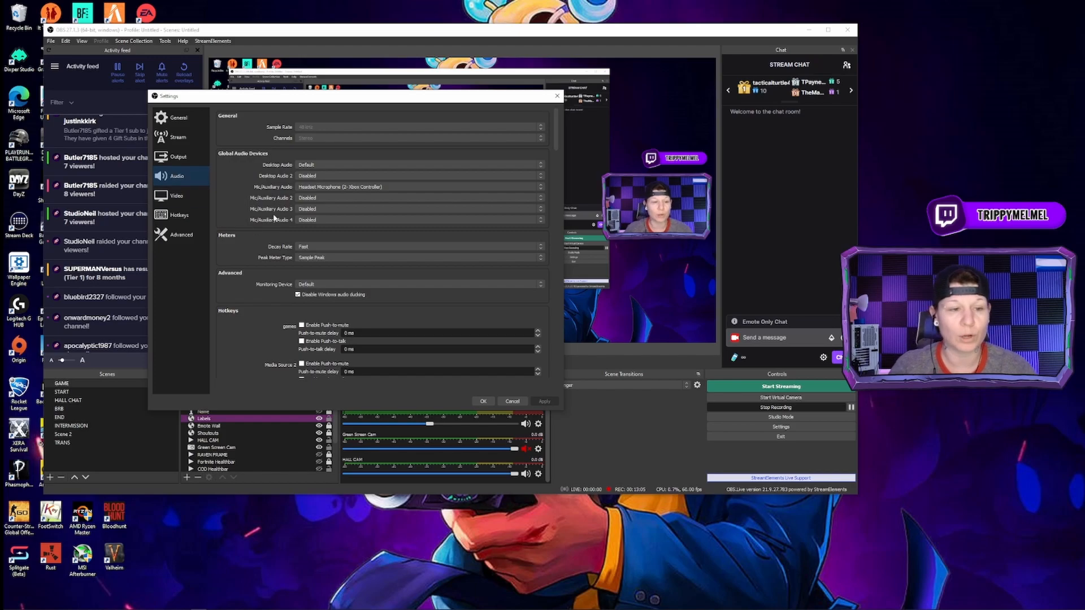
scroll(257, 318, "down", 5)
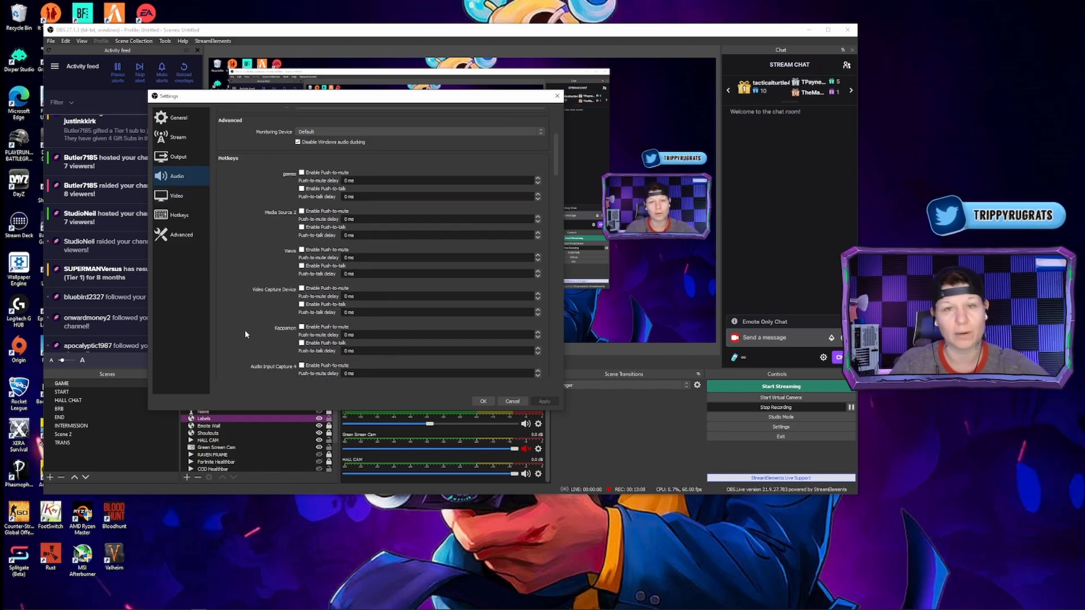
scroll(245, 334, "up", 3)
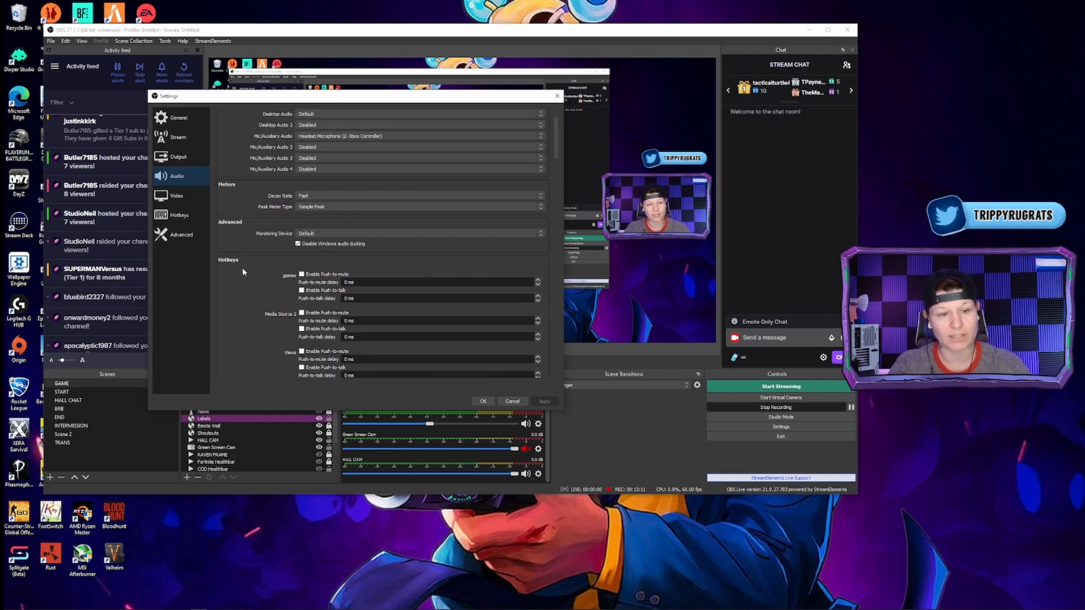
left_click(202, 195)
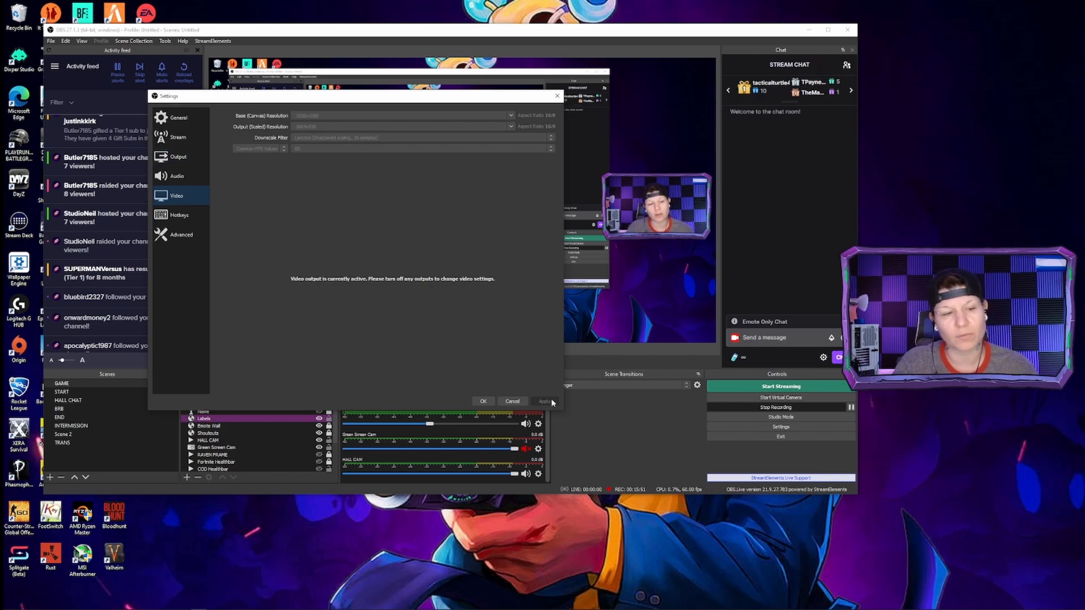
left_click(186, 218)
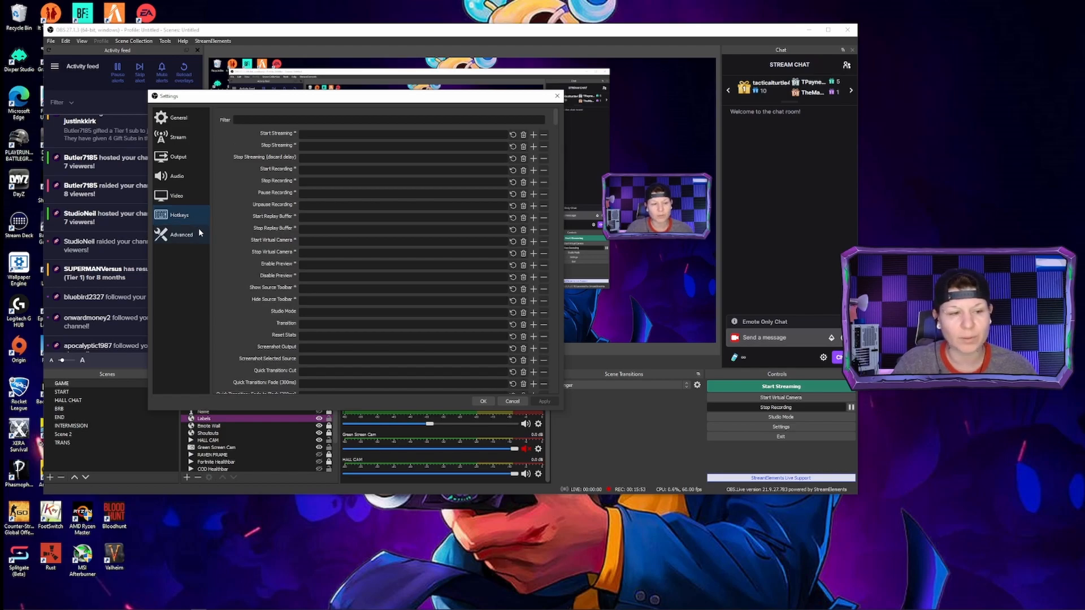
Select Above Normal as the process priority in the advanced settings, check the network and source options, and save the settings
left_click(198, 235)
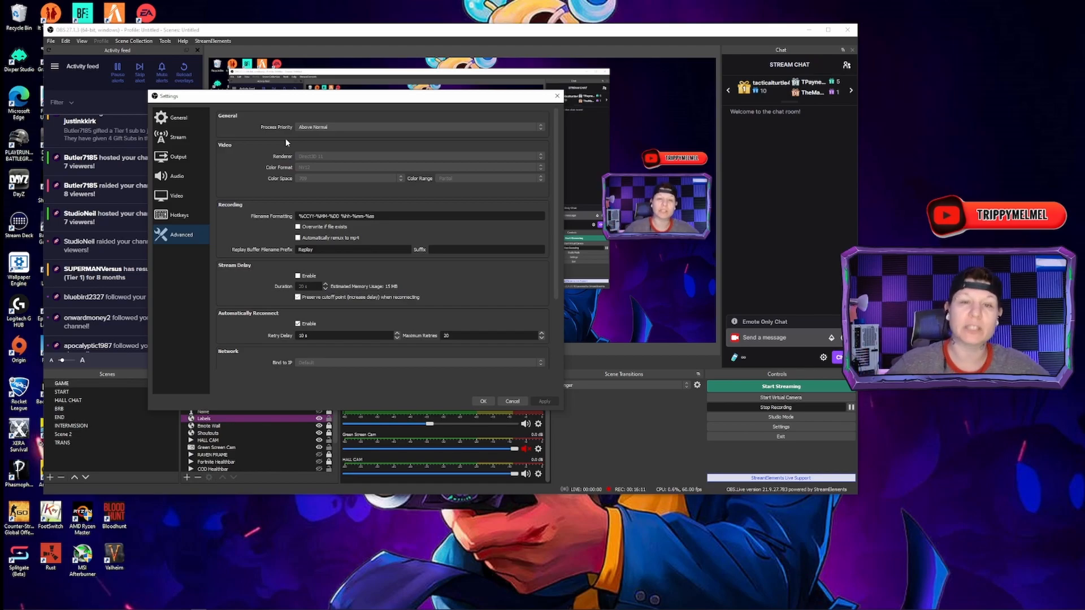
left_click(329, 129)
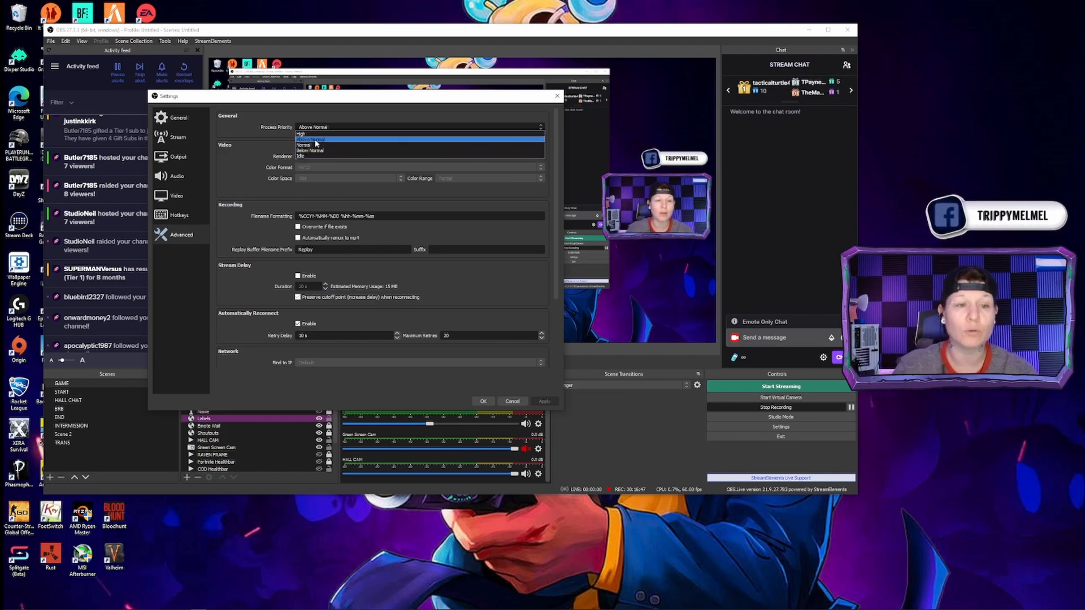
left_click(315, 140)
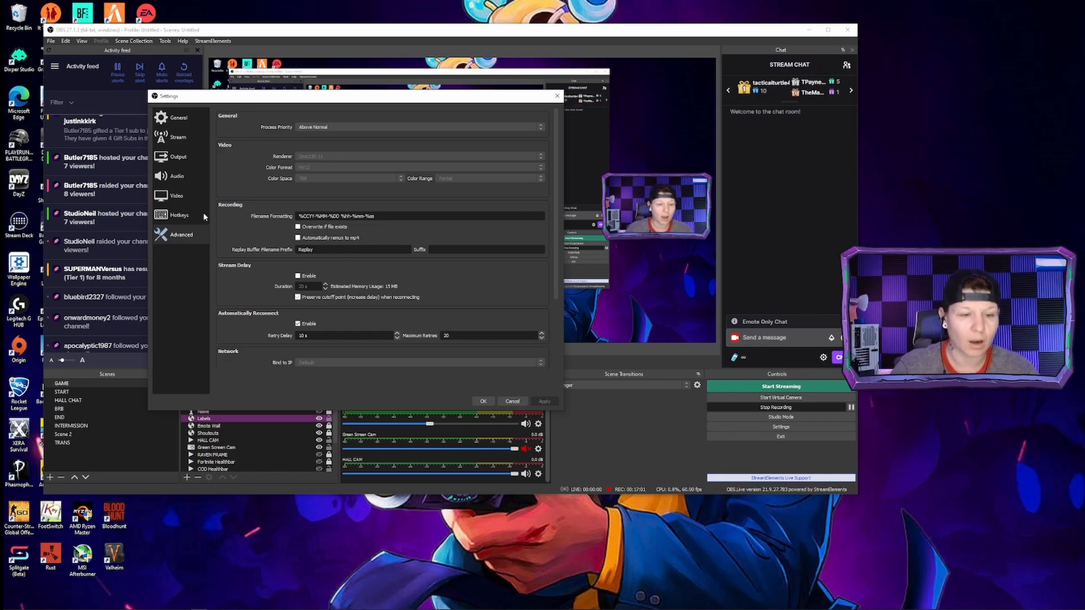
scroll(388, 232, "down", 3)
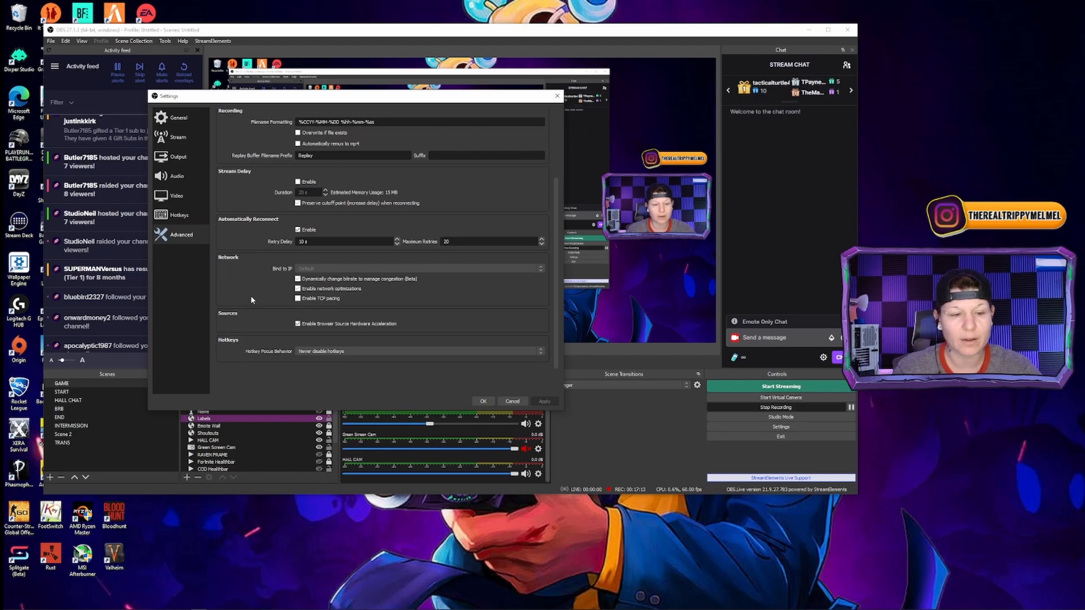
left_click(484, 401)
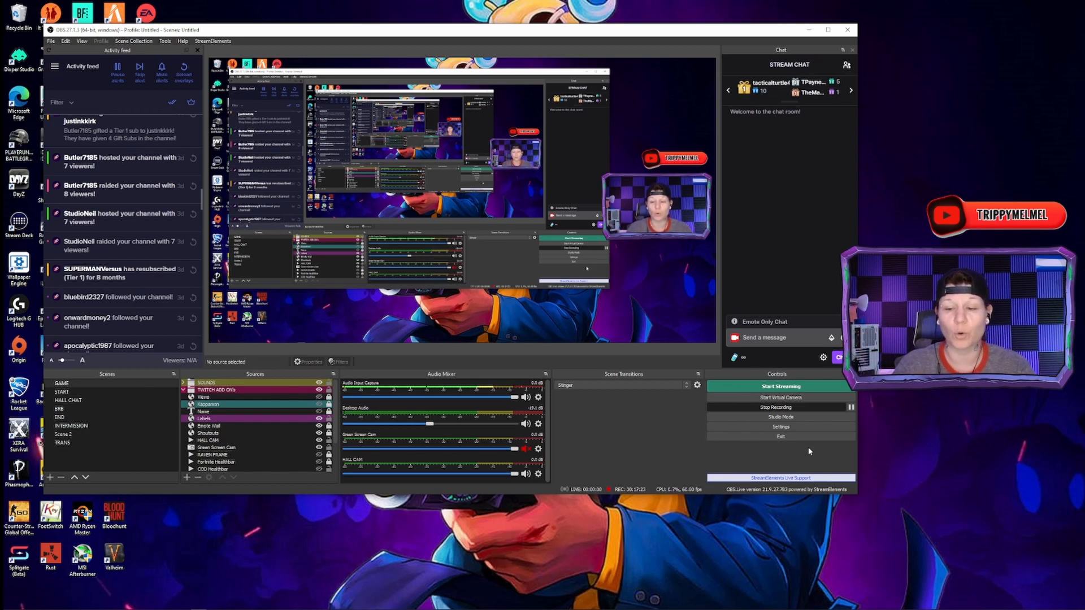
Reopen the settings to recheck the recording output configuration, and close them again
left_click(801, 427)
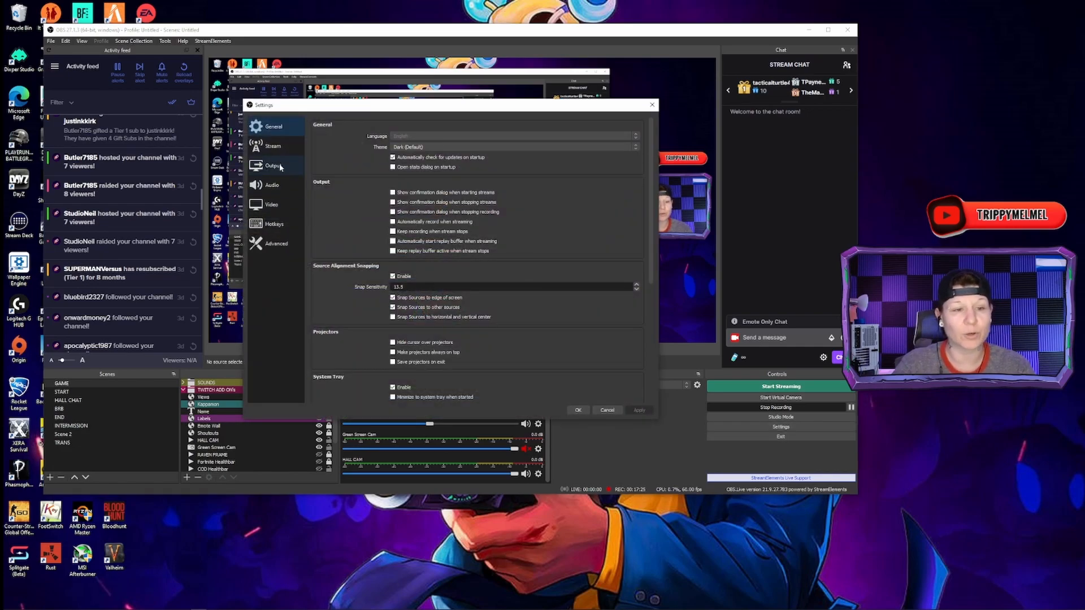
left_click(273, 166)
left_click(346, 140)
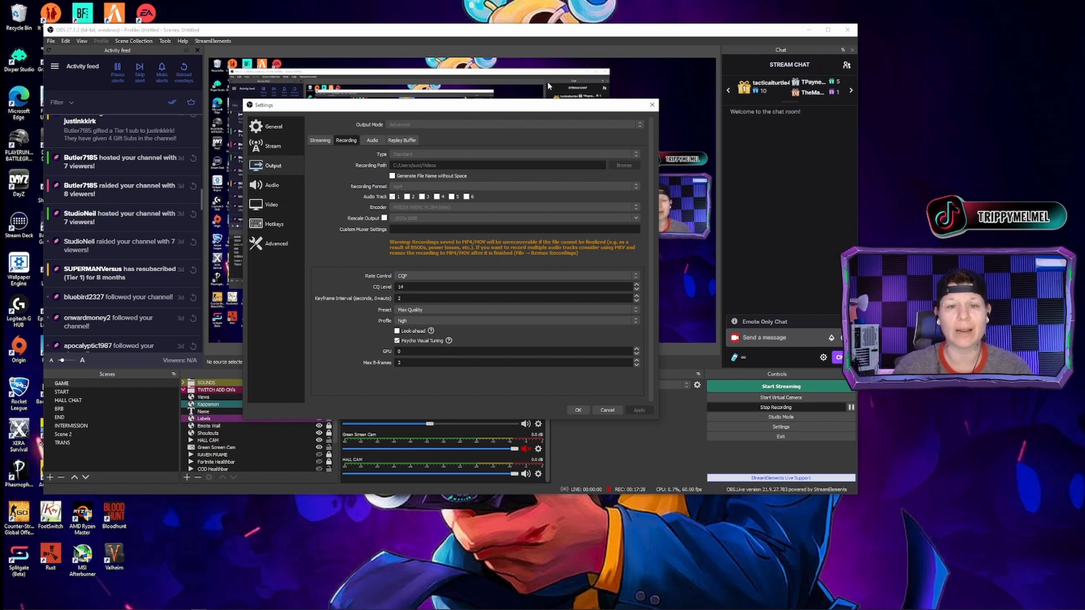
left_click_drag(524, 118, 411, 86)
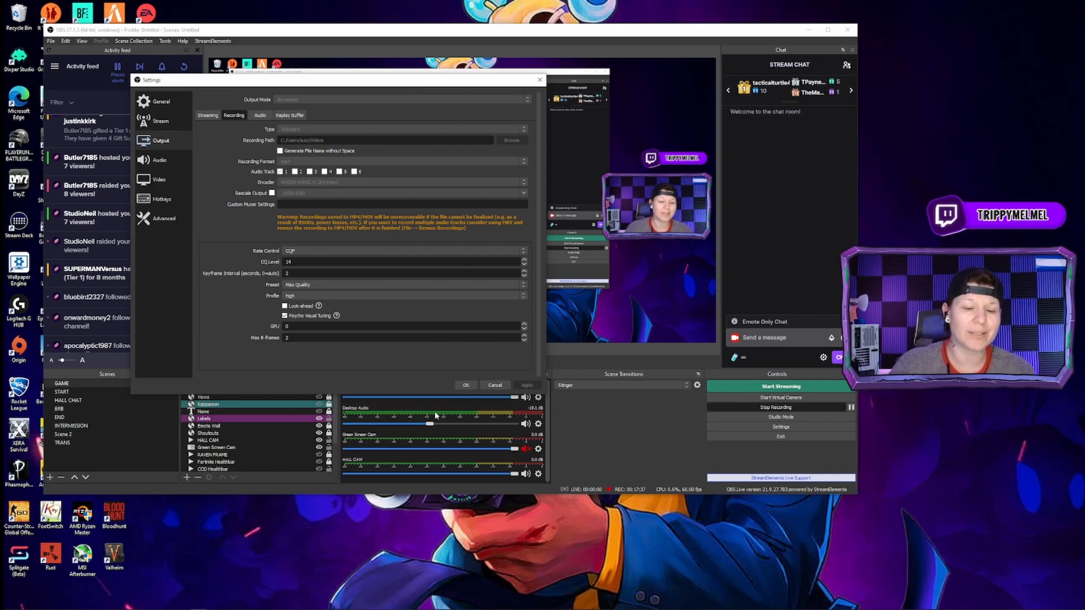
left_click(465, 385)
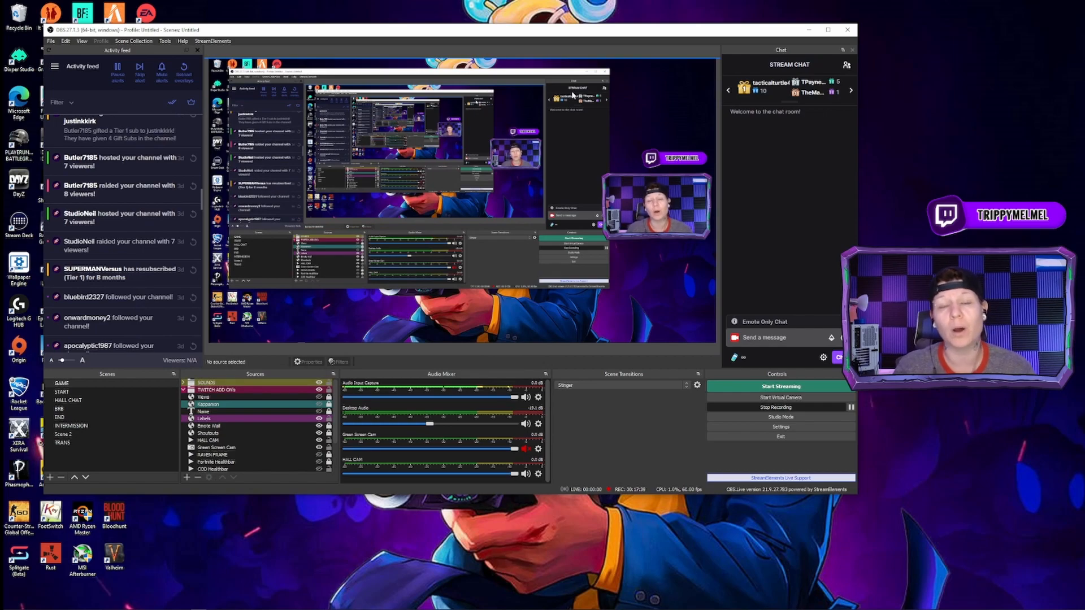